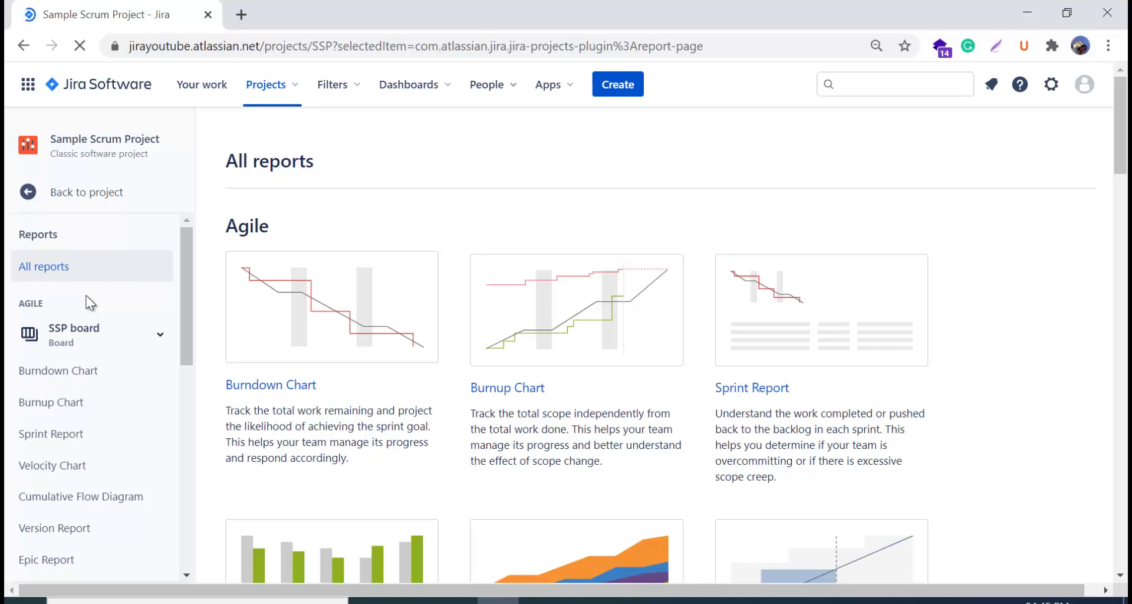
- Open the Release Burndown report of the SSP board from the project's list of agile reports
scroll(108, 483, "down", 3)
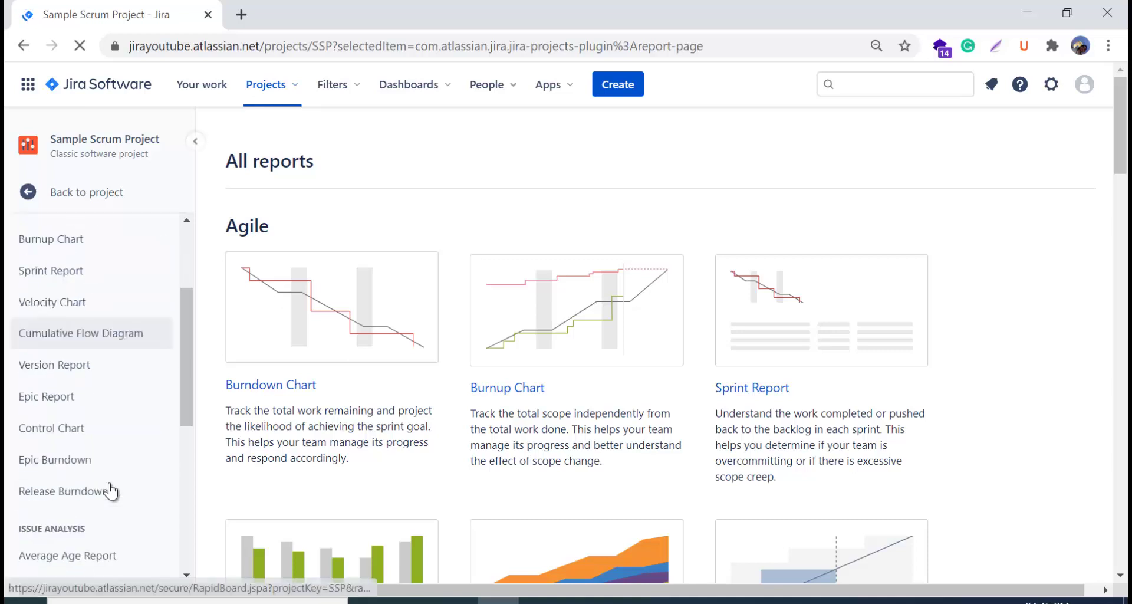
scroll(112, 482, "up", 3)
scroll(113, 454, "down", 6)
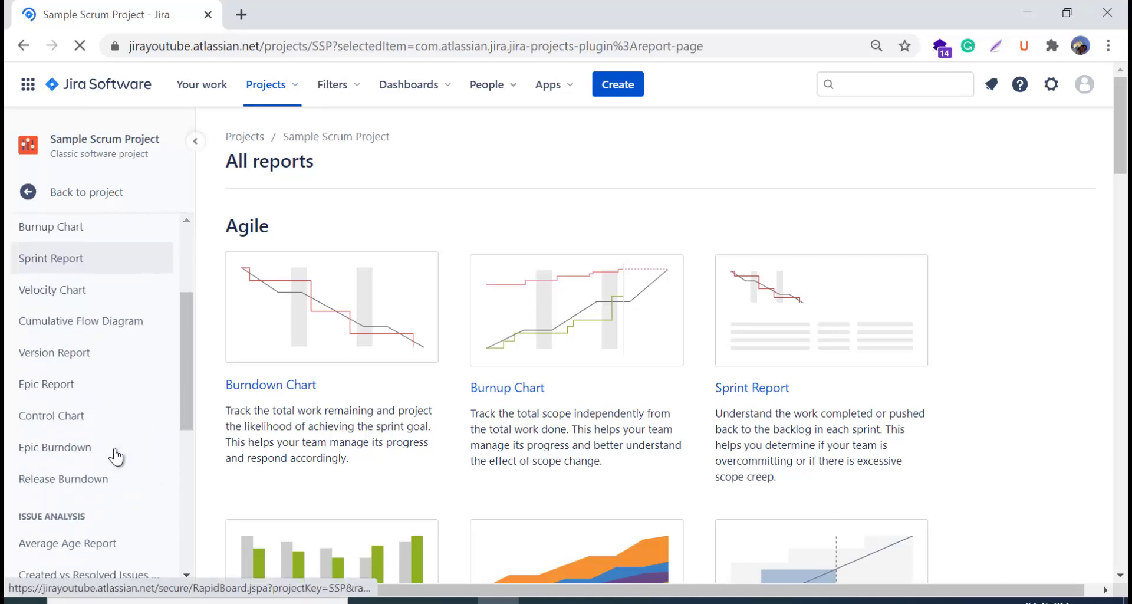
scroll(100, 378, "up", 6)
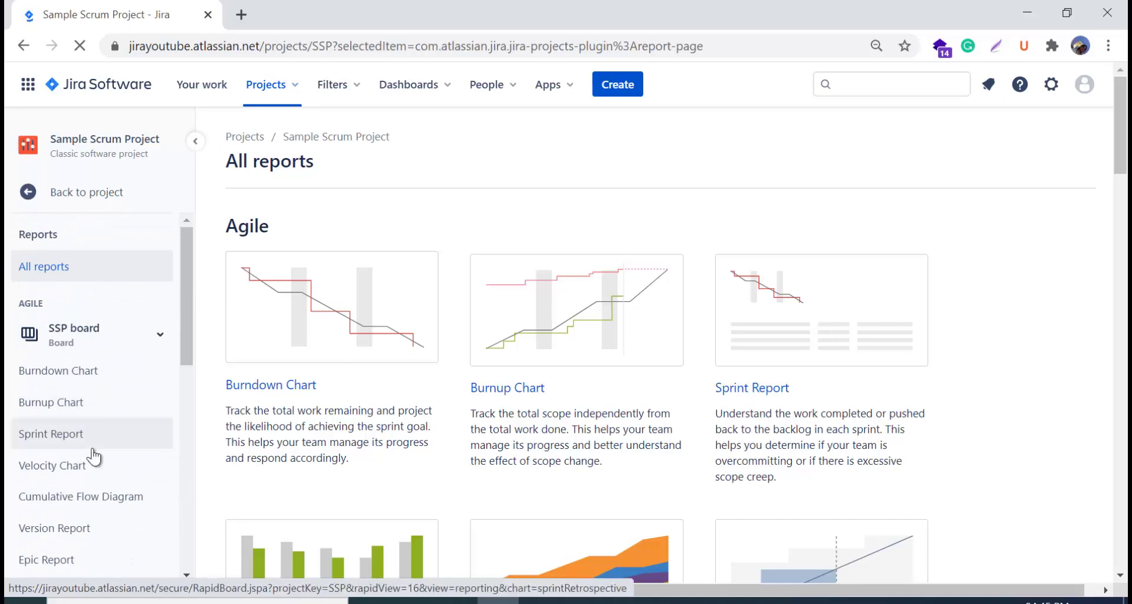
scroll(65, 437, "down", 2)
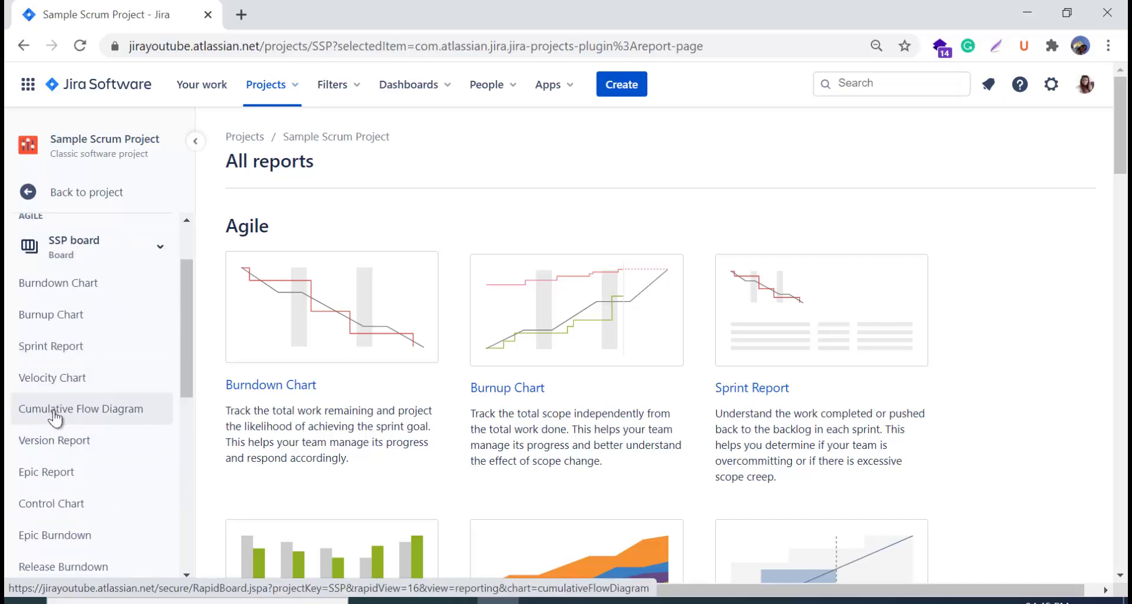
scroll(84, 485, "down", 2)
left_click(85, 484)
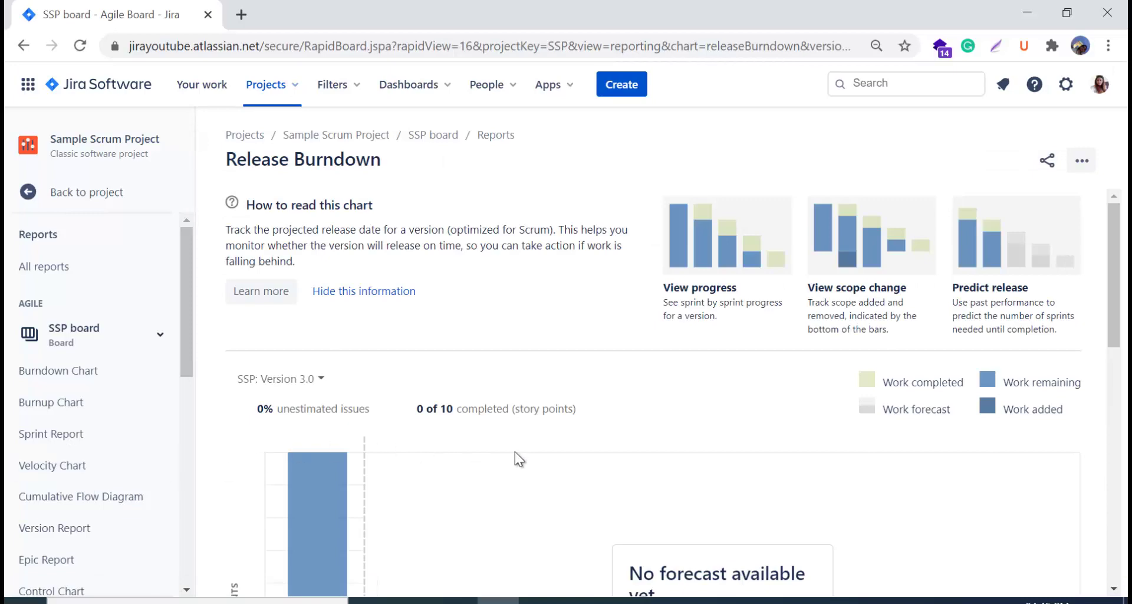
- Look over the Release Burndown report and read its explanation of how to read the chart
scroll(638, 437, "down", 8)
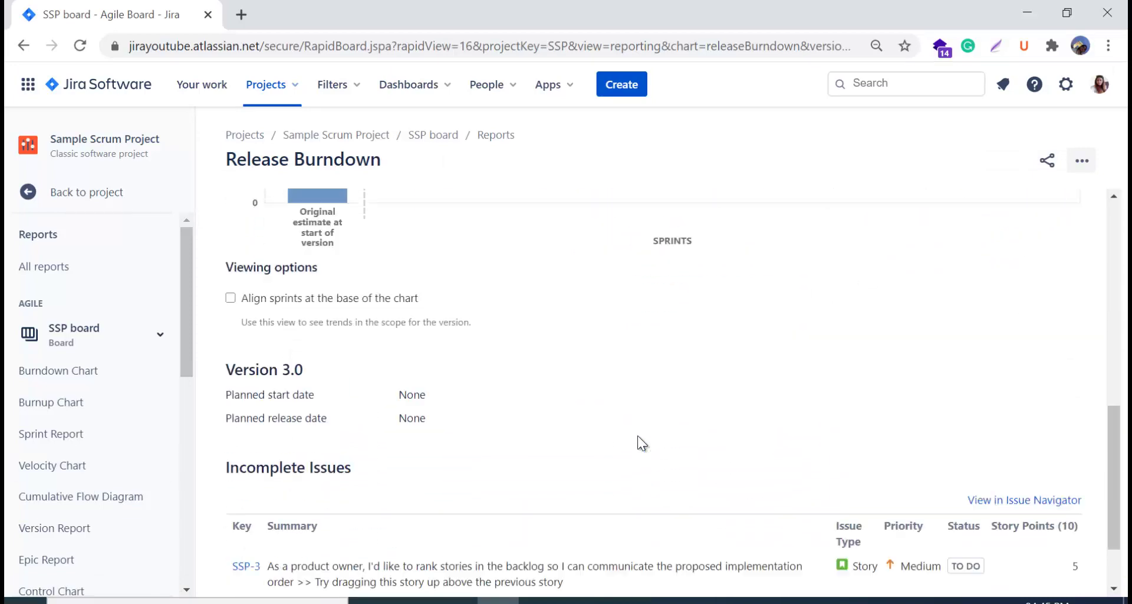
scroll(637, 436, "up", 8)
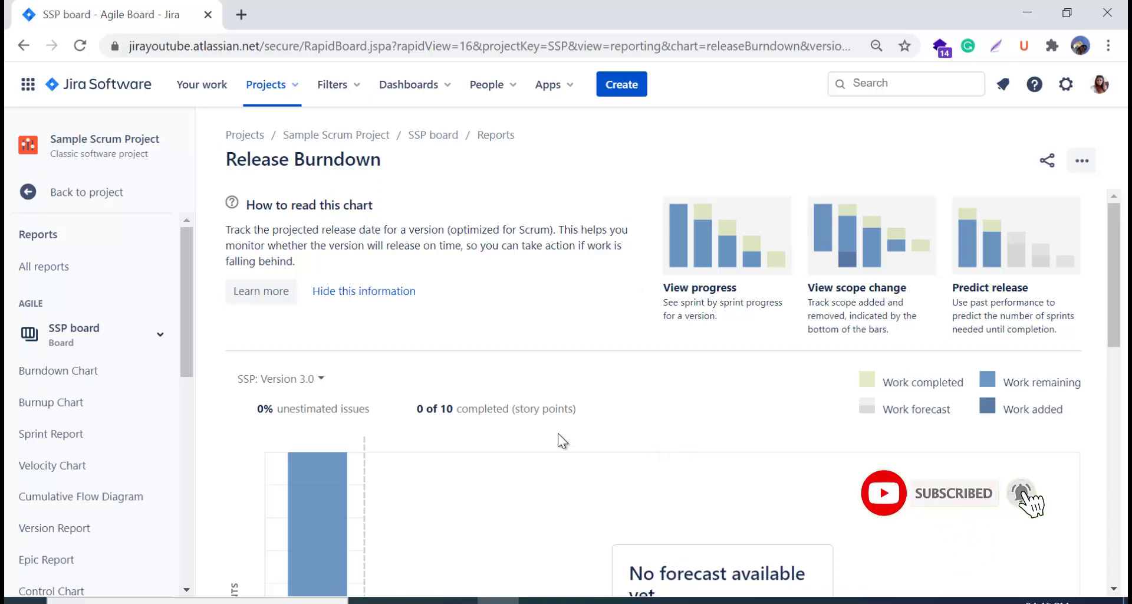
left_click_drag(296, 261, 451, 234)
left_click(248, 235)
left_click(598, 233)
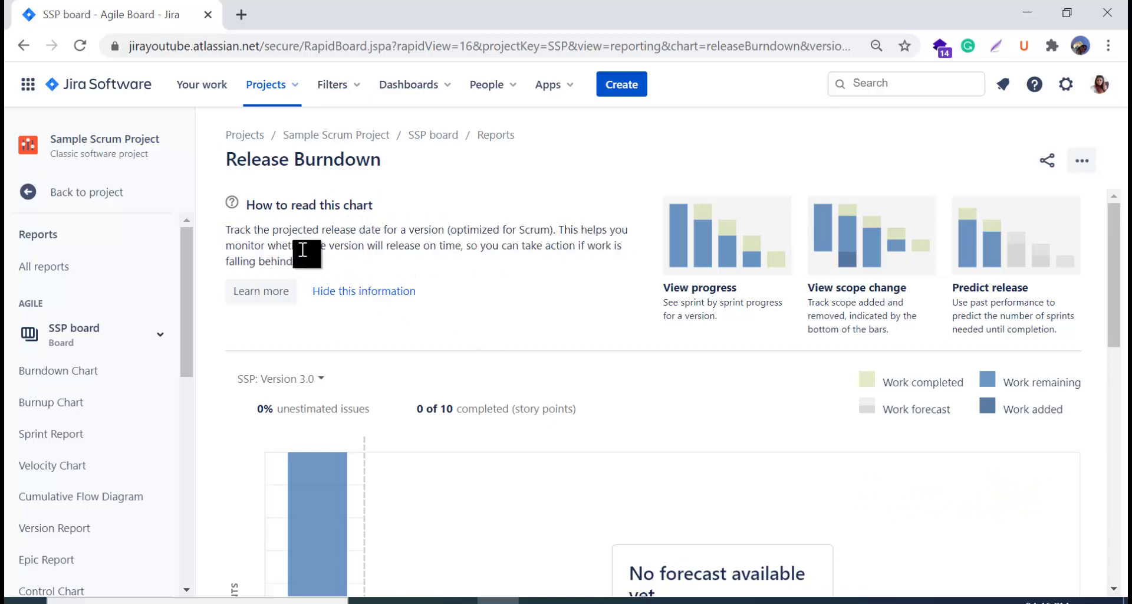
left_click_drag(302, 250, 424, 250)
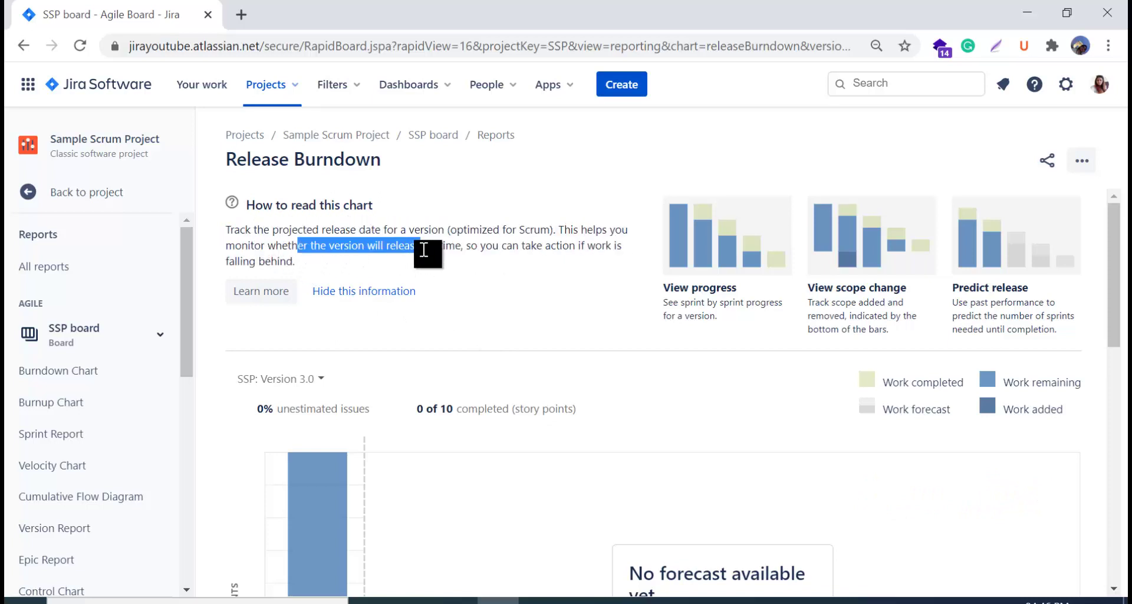
left_click(504, 279)
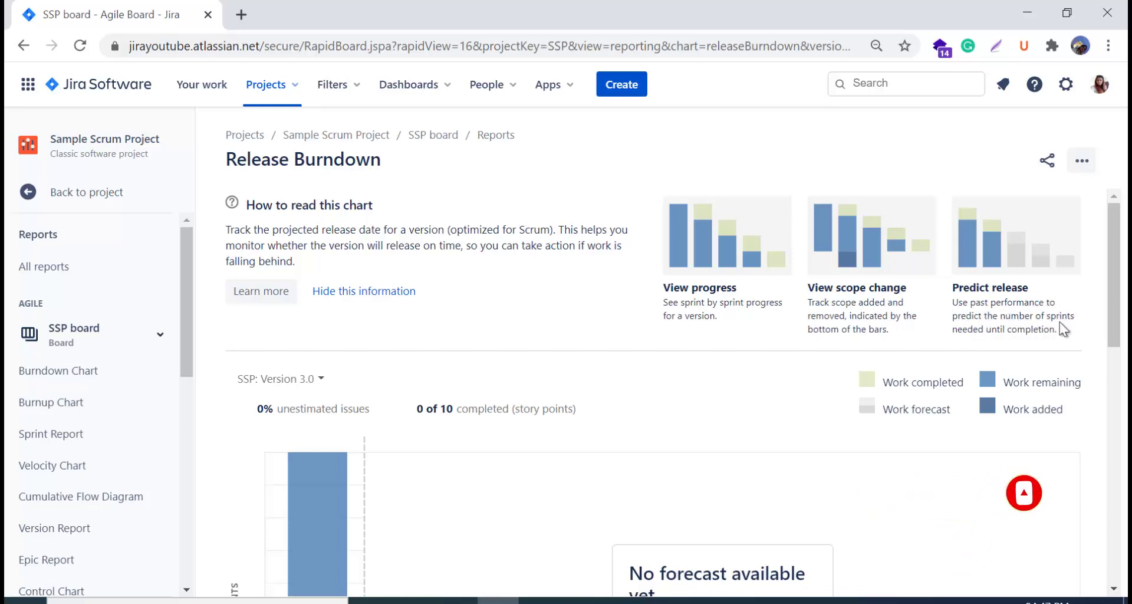
- Examine the Version 3.0 release burndown chart, its forecast note, viewing options and planned dates
scroll(643, 440, "down", 6)
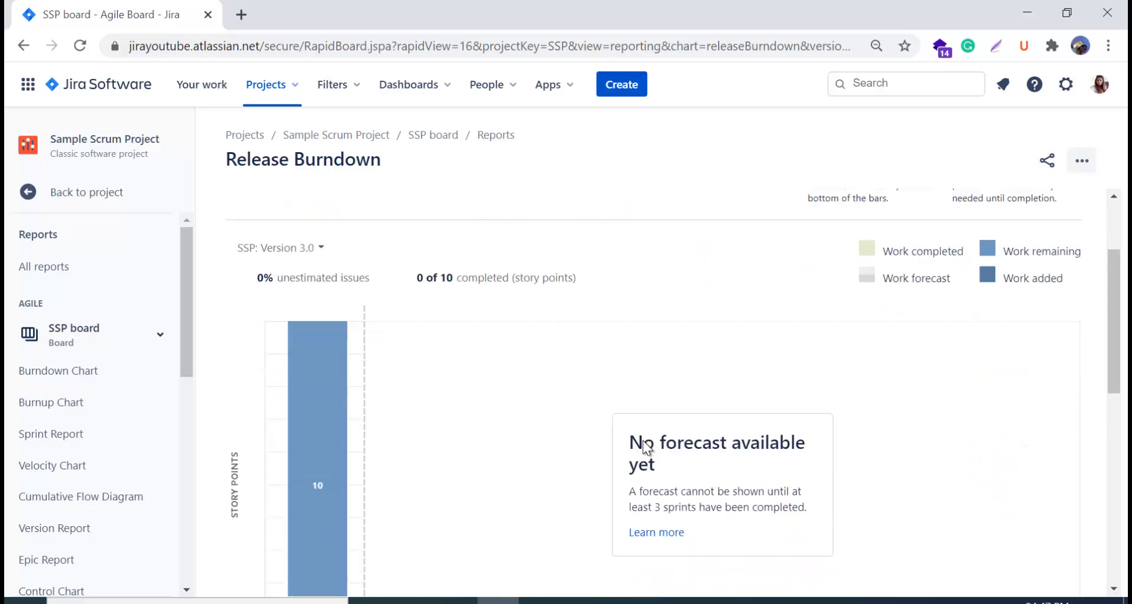
scroll(642, 439, "down", 3)
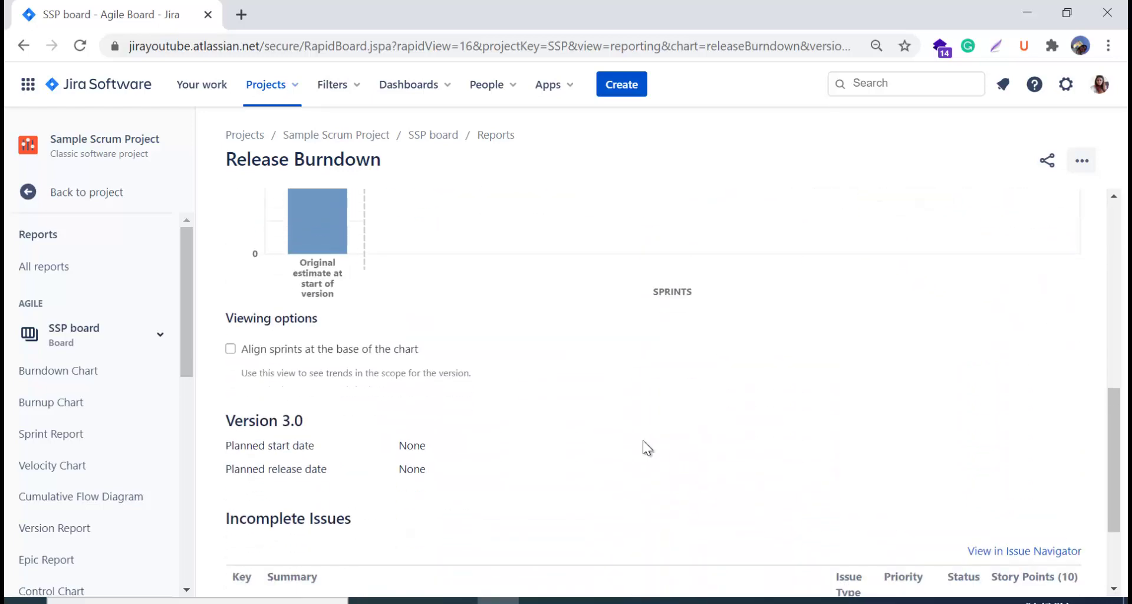
scroll(643, 440, "up", 7)
scroll(531, 434, "down", 4)
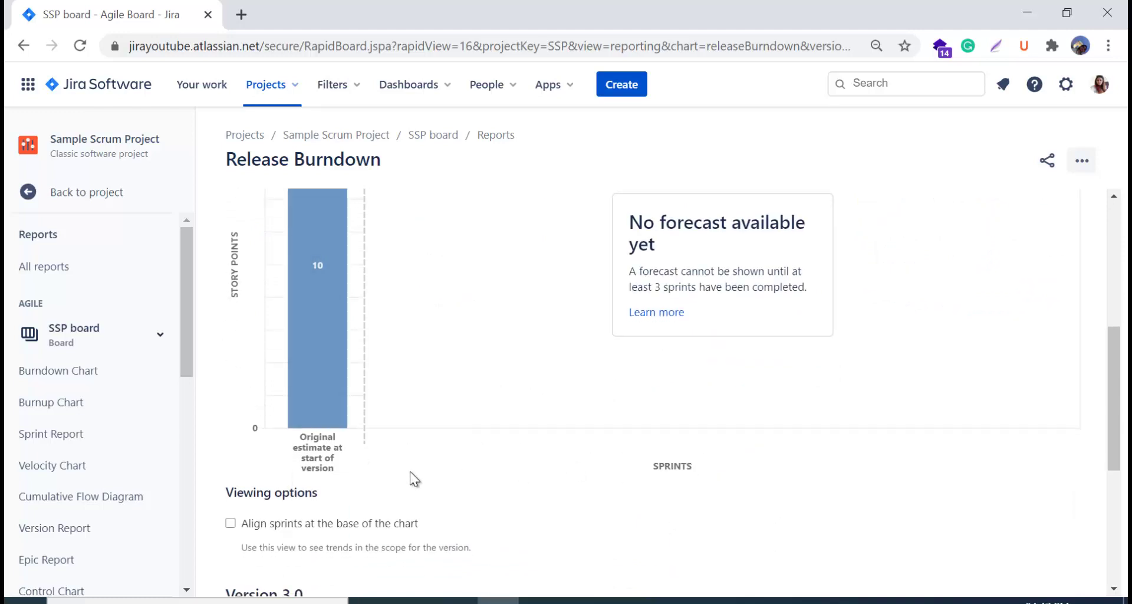
scroll(416, 472, "up", 1)
scroll(382, 422, "down", 1)
scroll(415, 453, "up", 2)
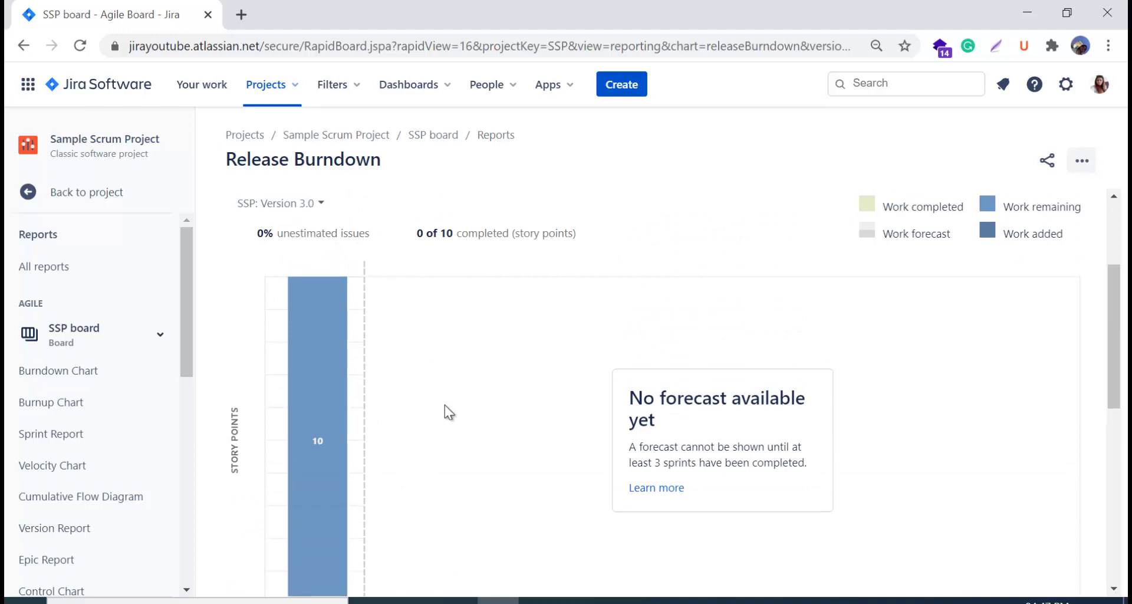
- Switch the release burndown chart to SSP: Version 2.0 and view its sprint bars
left_click(323, 205)
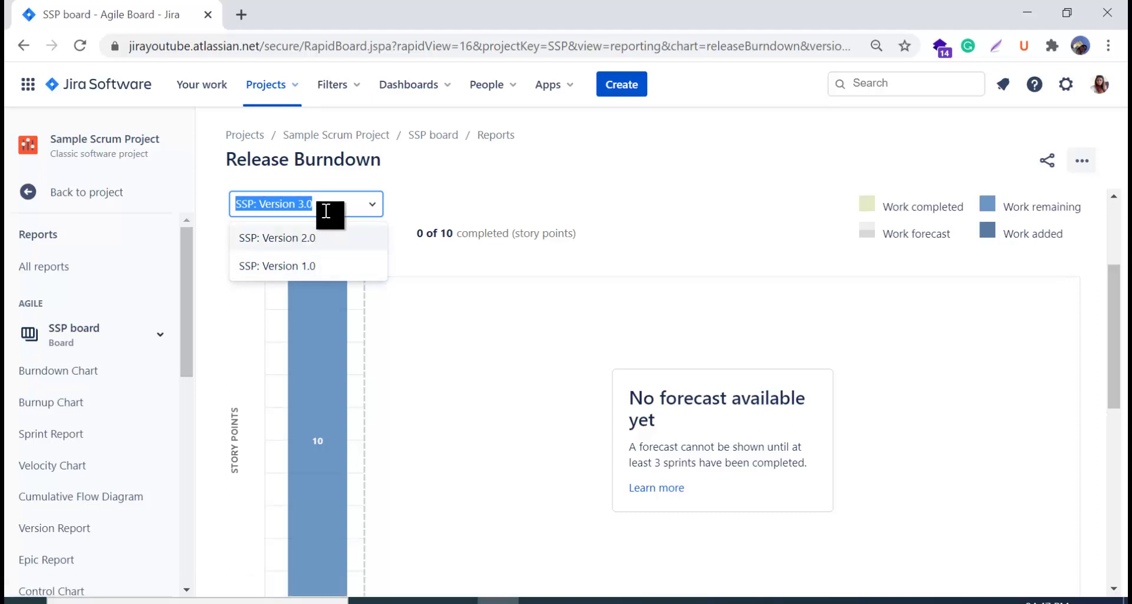
left_click(325, 245)
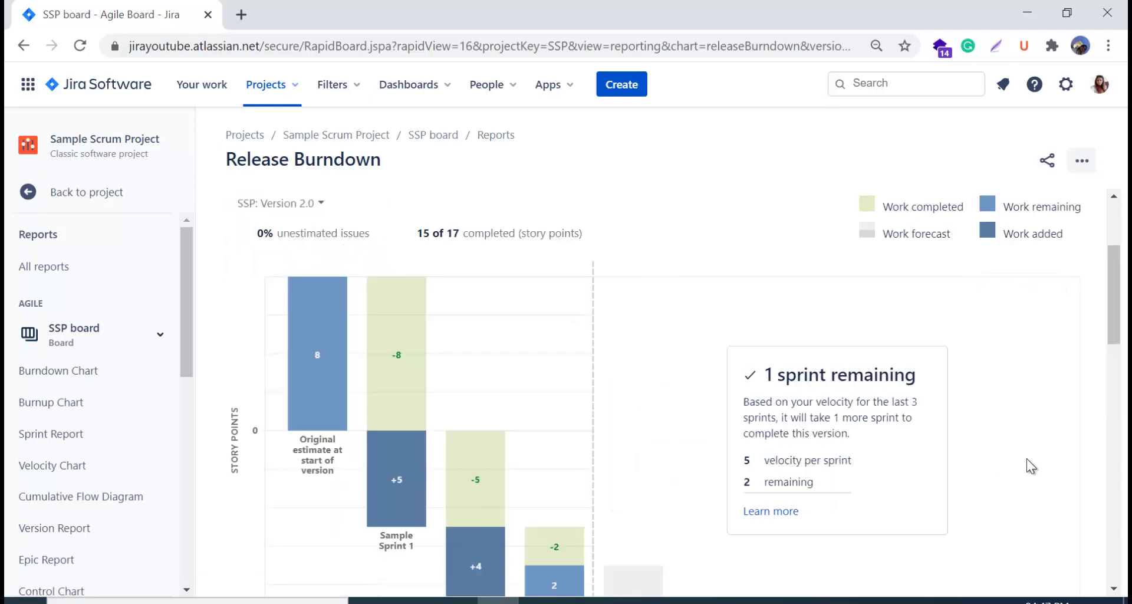
scroll(1027, 458, "down", 3)
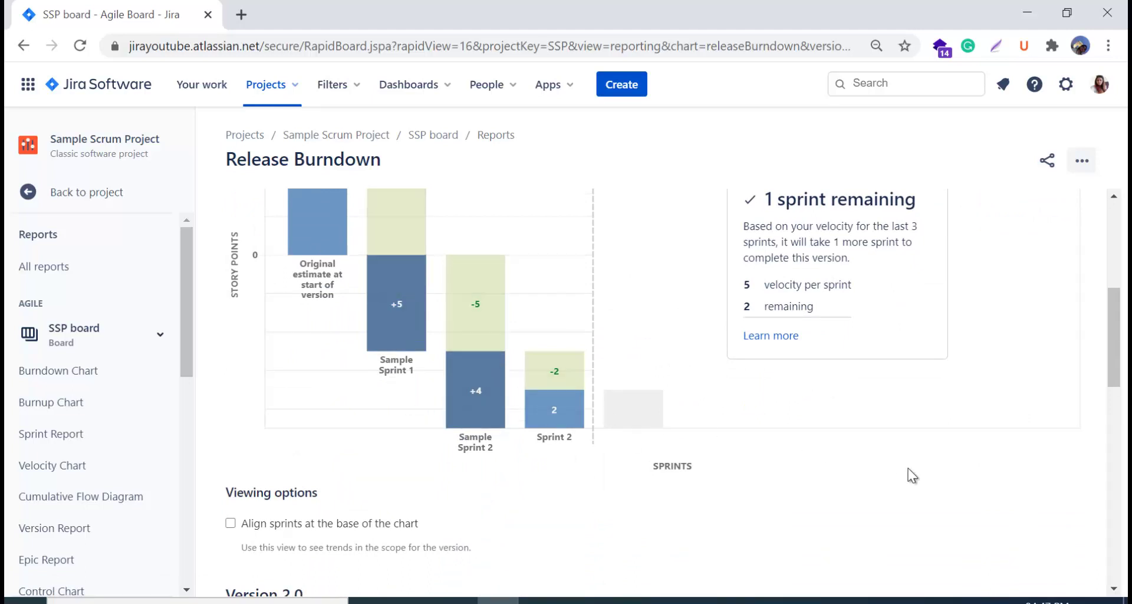
scroll(909, 470, "up", 3)
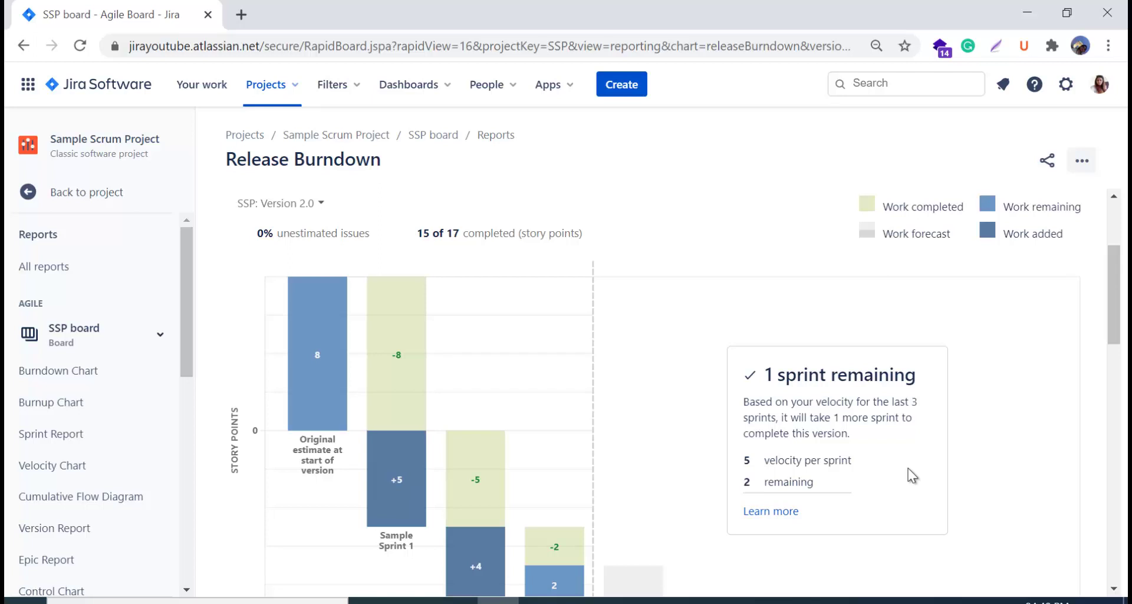
- Read the Version 2.0 forecast note on remaining sprints and the velocity it is based on
scroll(908, 468, "down", 2)
left_click_drag(807, 290, 916, 289)
left_click(801, 319)
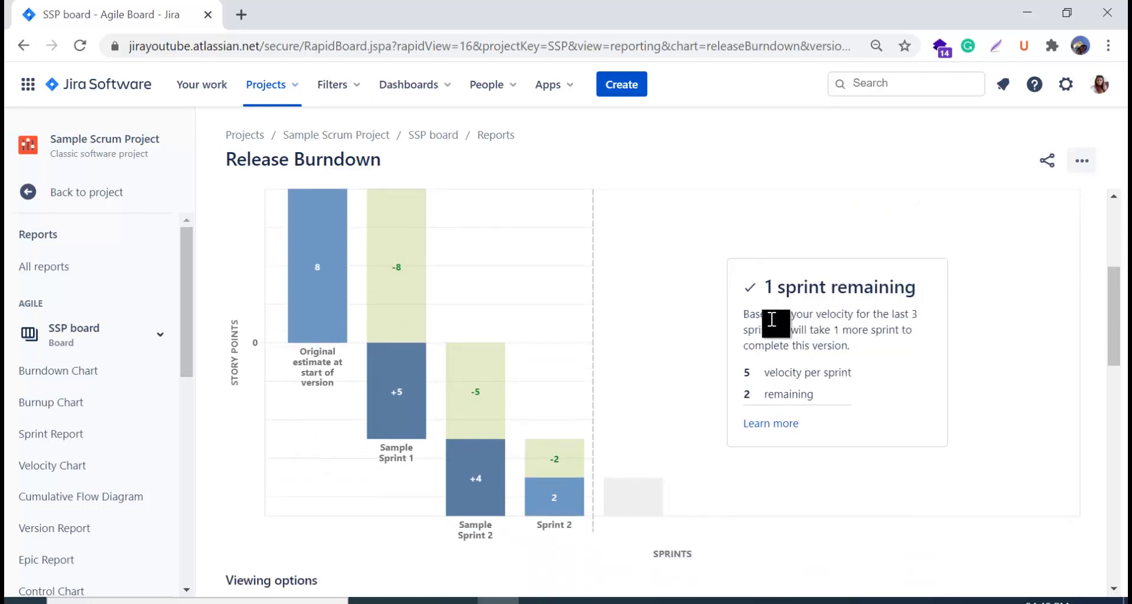
left_click_drag(761, 319, 917, 316)
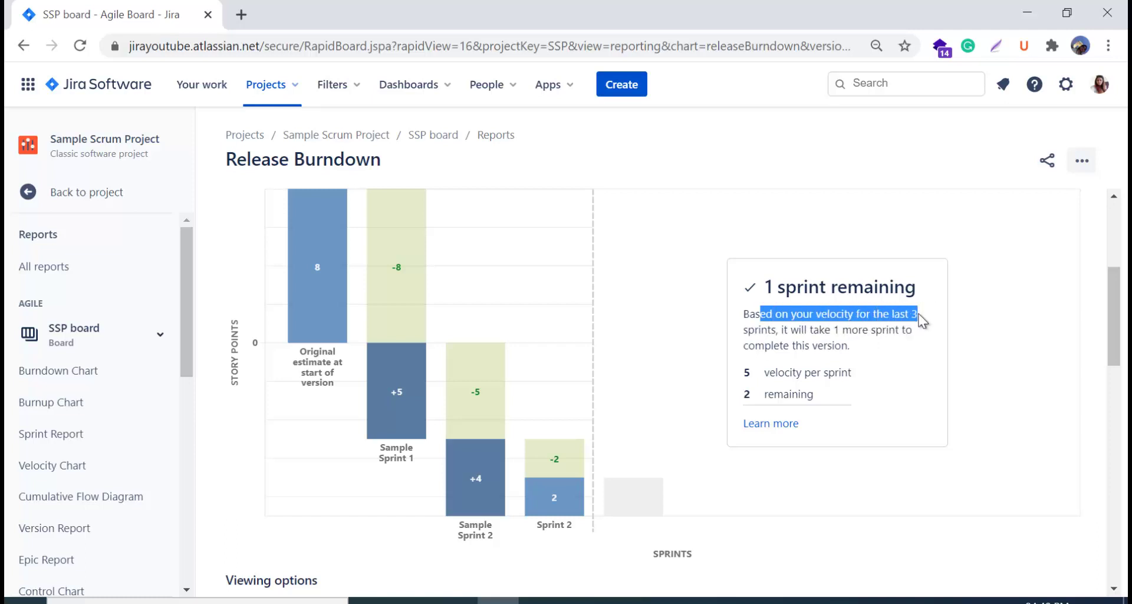
left_click(814, 333)
left_click_drag(814, 333, 927, 331)
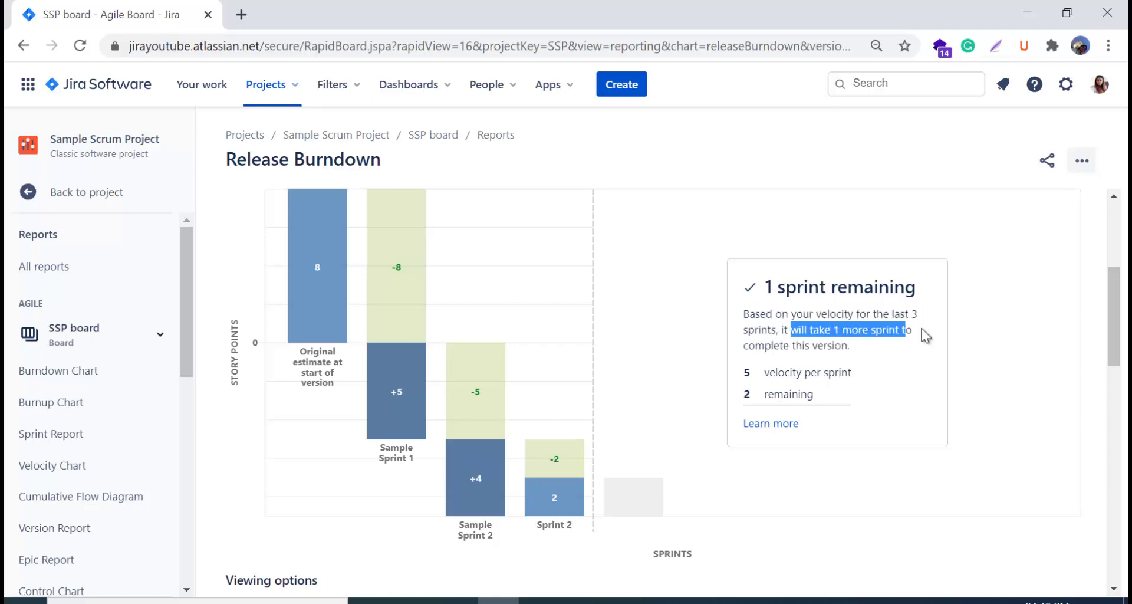
left_click(905, 356)
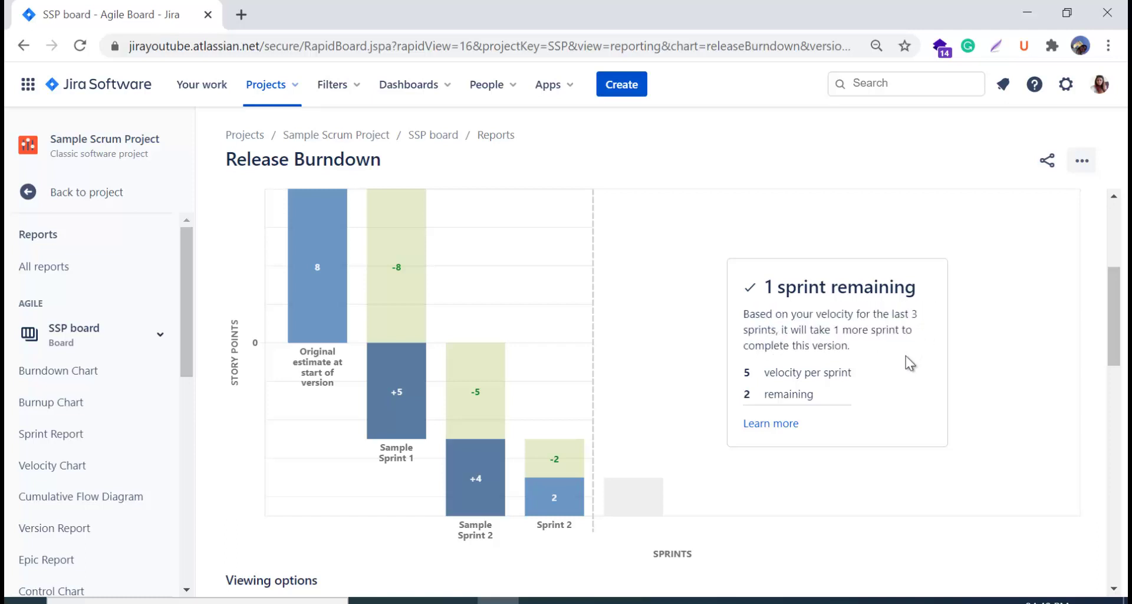
- Examine the Version 2.0 bars from the original estimate to Sprint 2, including the story point details of individual bars
scroll(904, 369, "down", 1)
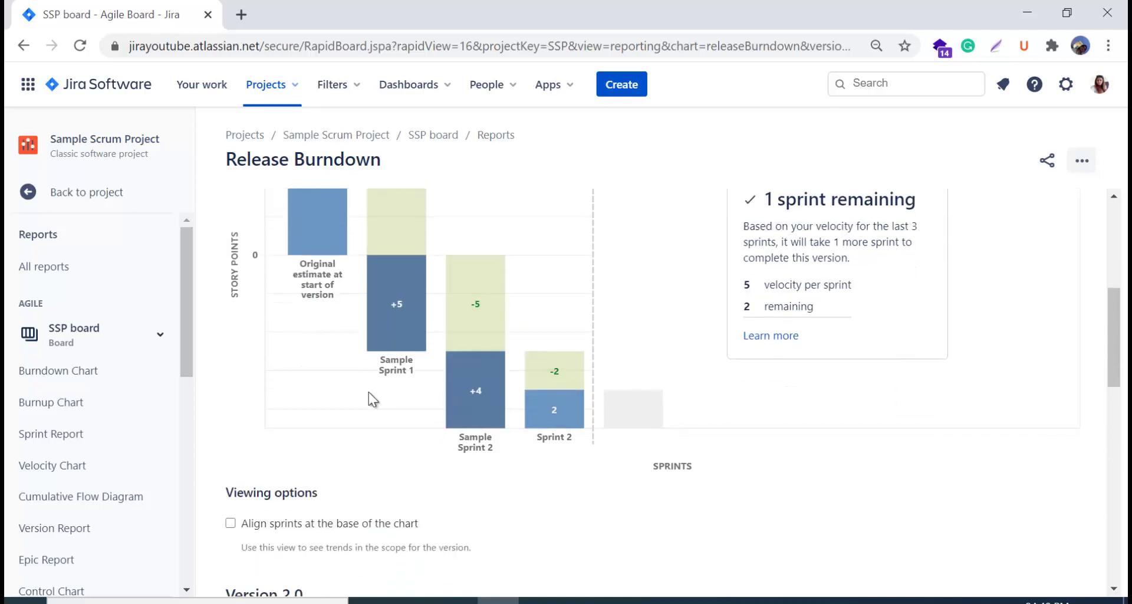
scroll(369, 391, "up", 3)
scroll(362, 399, "down", 1)
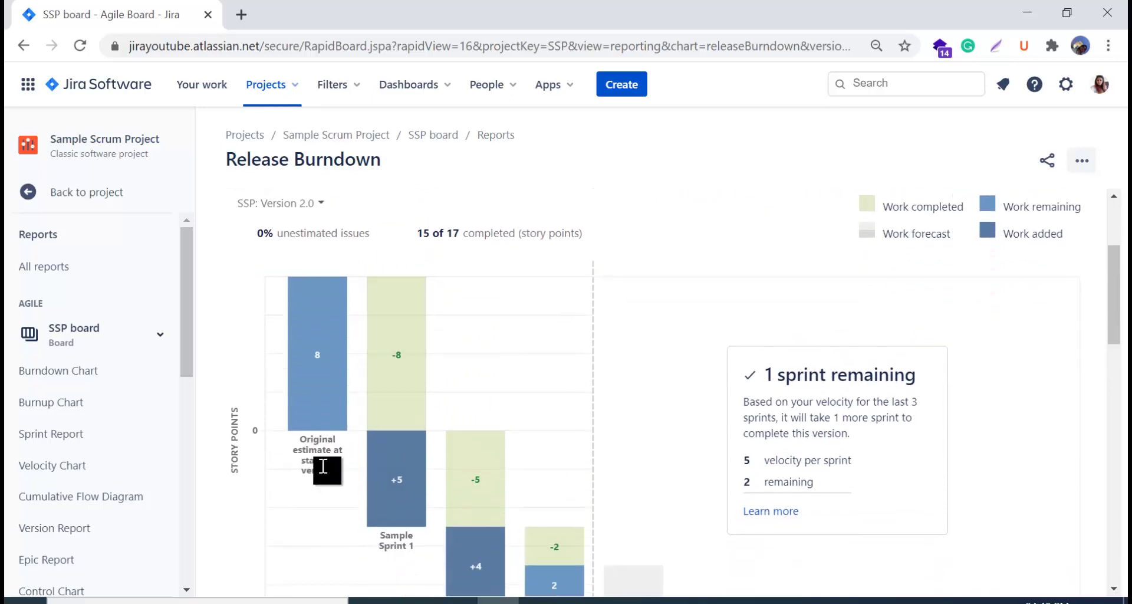
scroll(316, 458, "up", 1)
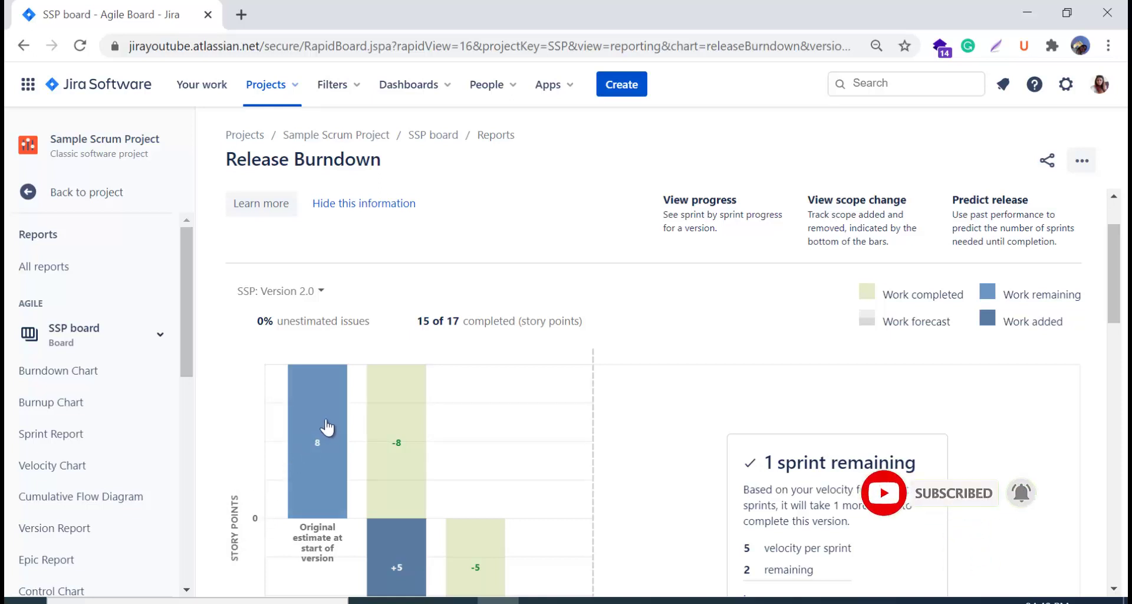
mouse_move(327, 426)
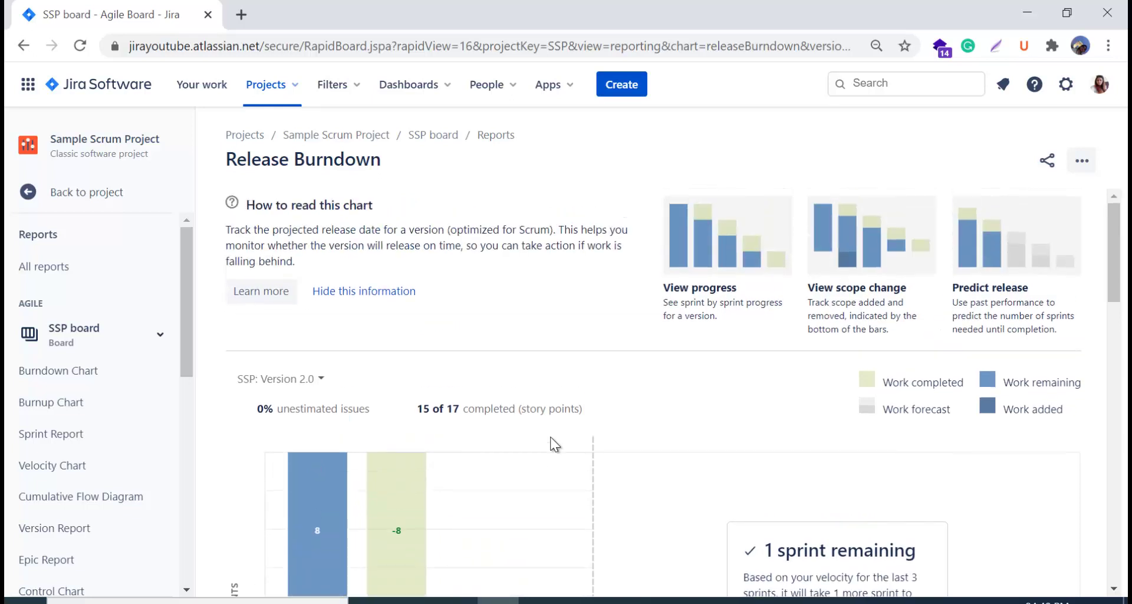
scroll(554, 444, "down", 3)
mouse_move(404, 346)
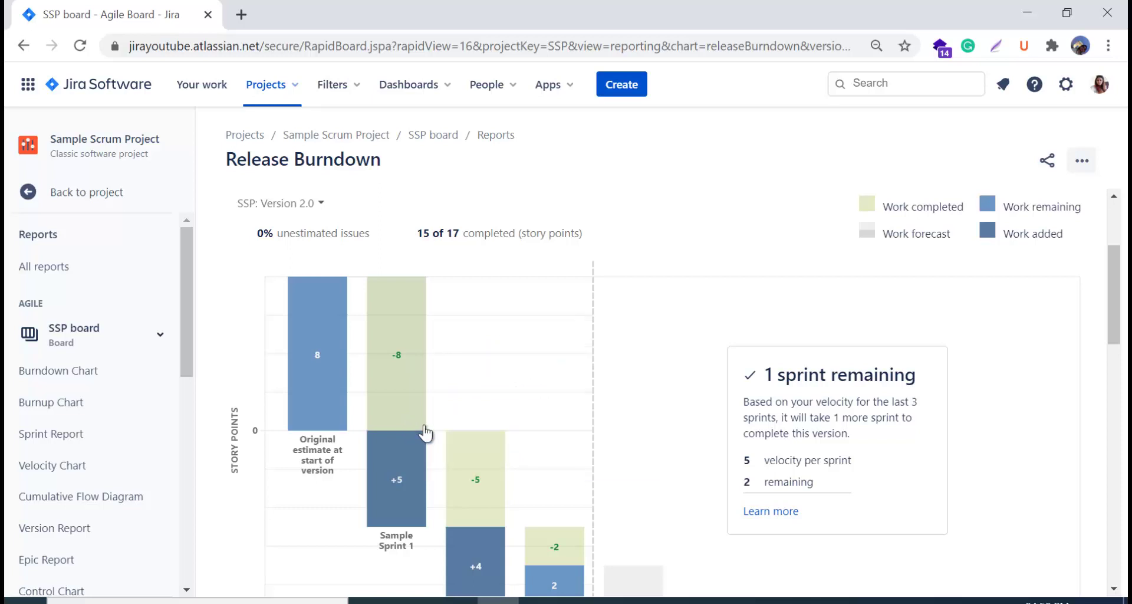
scroll(642, 442, "down", 3)
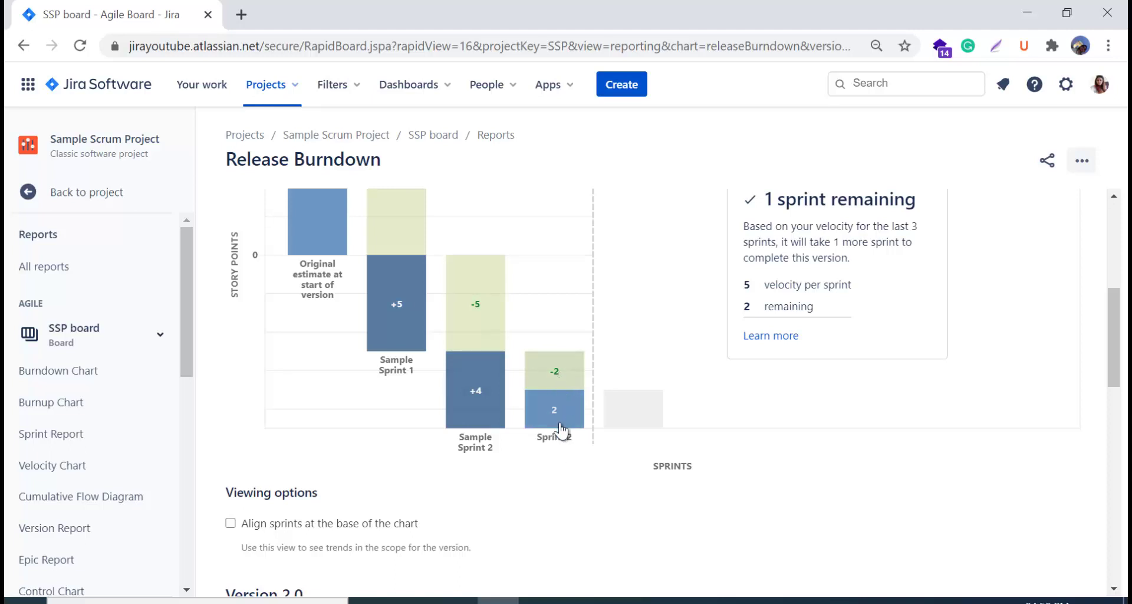
mouse_move(560, 431)
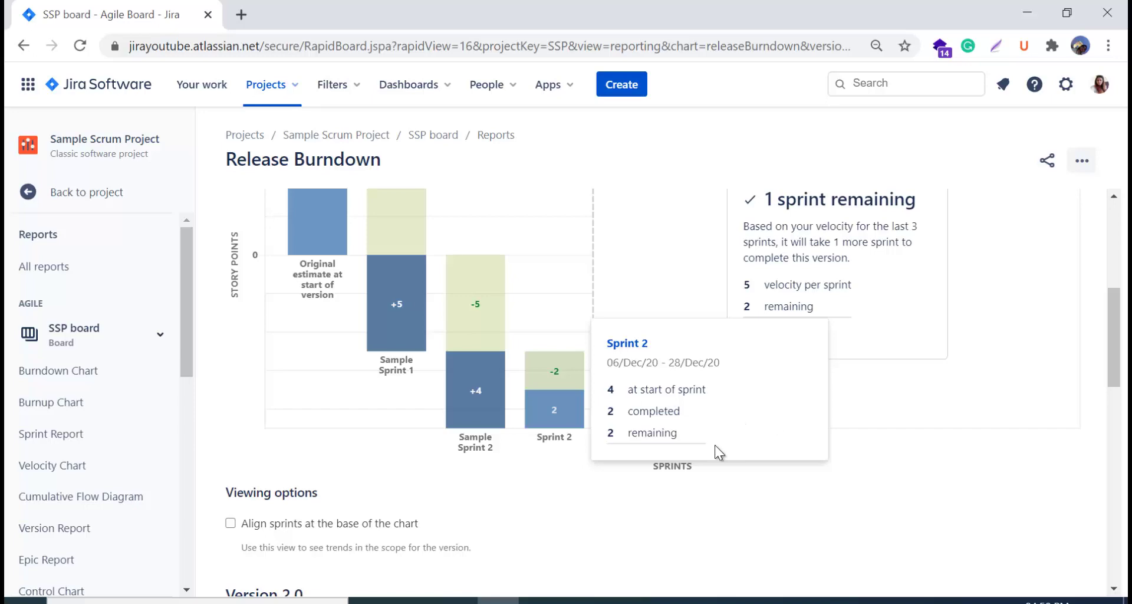
scroll(682, 497, "up", 2)
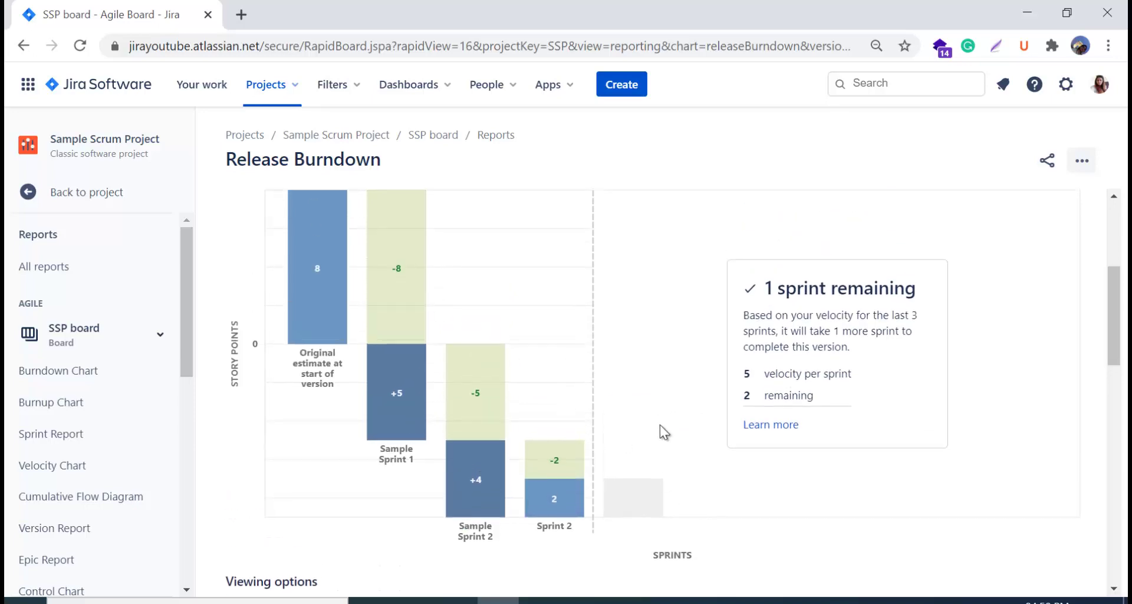
scroll(660, 424, "up", 2)
- Review the completed issues per sprint and the incomplete issues listed below the Version 2.0 chart
scroll(689, 483, "down", 9)
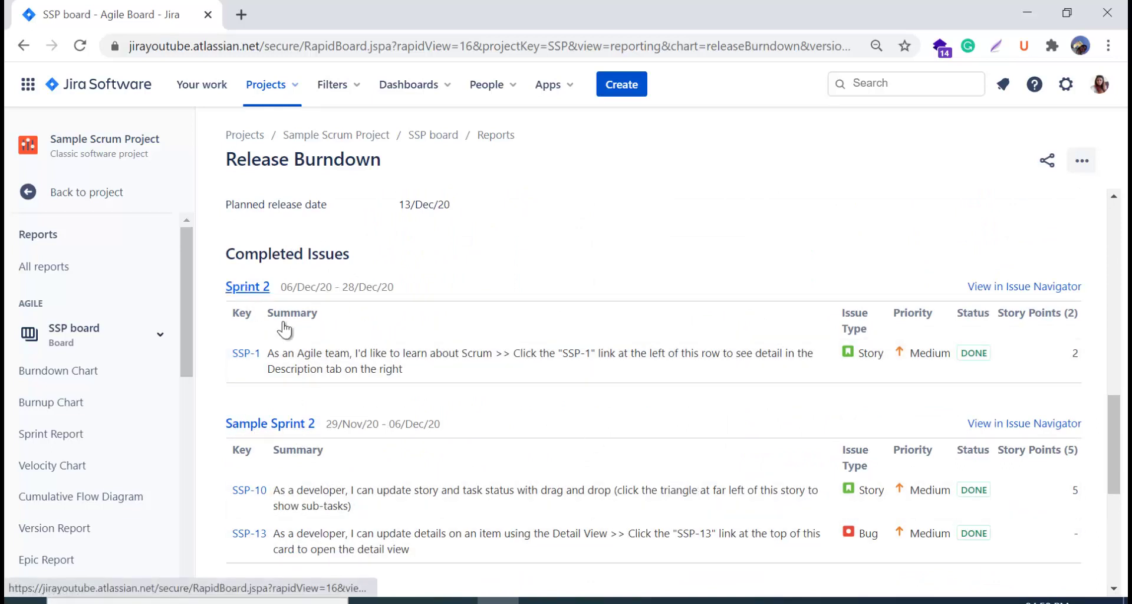
scroll(525, 422, "down", 5)
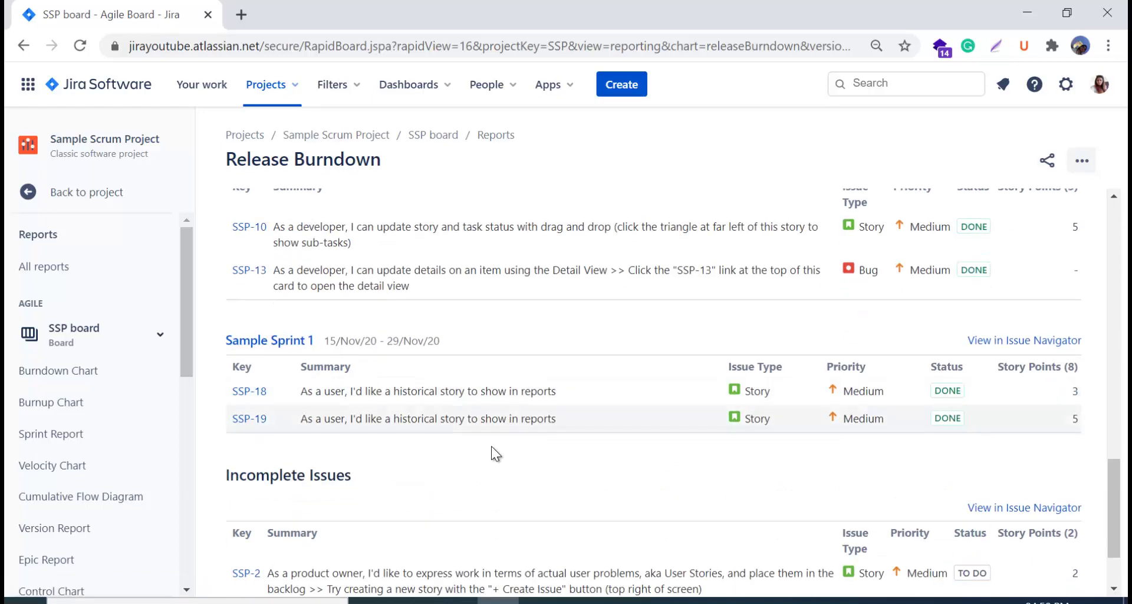
scroll(529, 480, "up", 4)
scroll(528, 488, "up", 2)
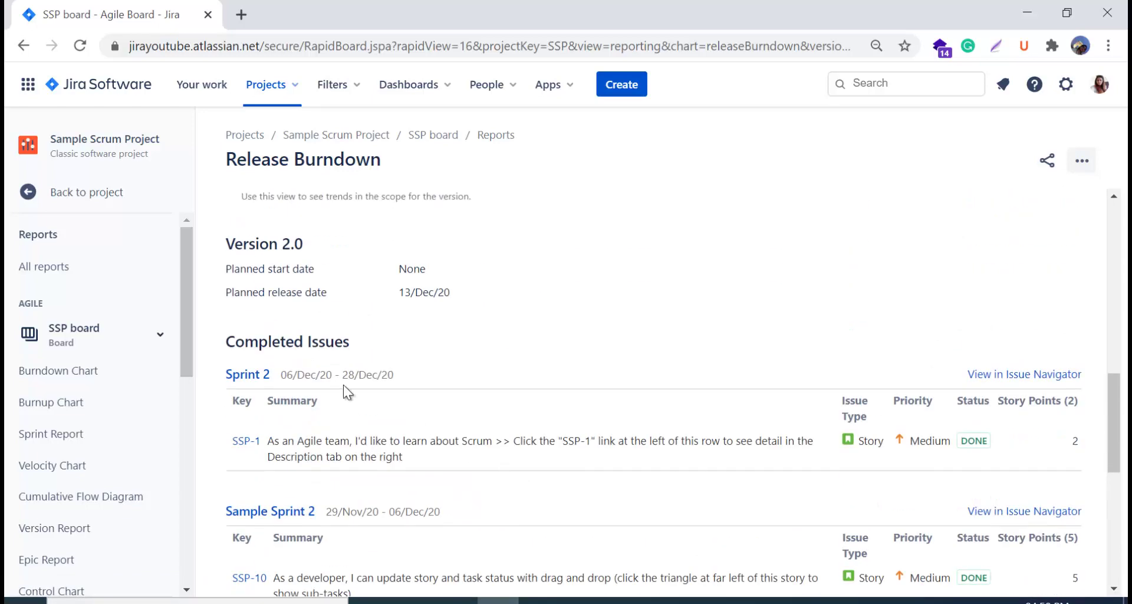
left_click_drag(264, 342, 457, 352)
scroll(574, 394, "down", 8)
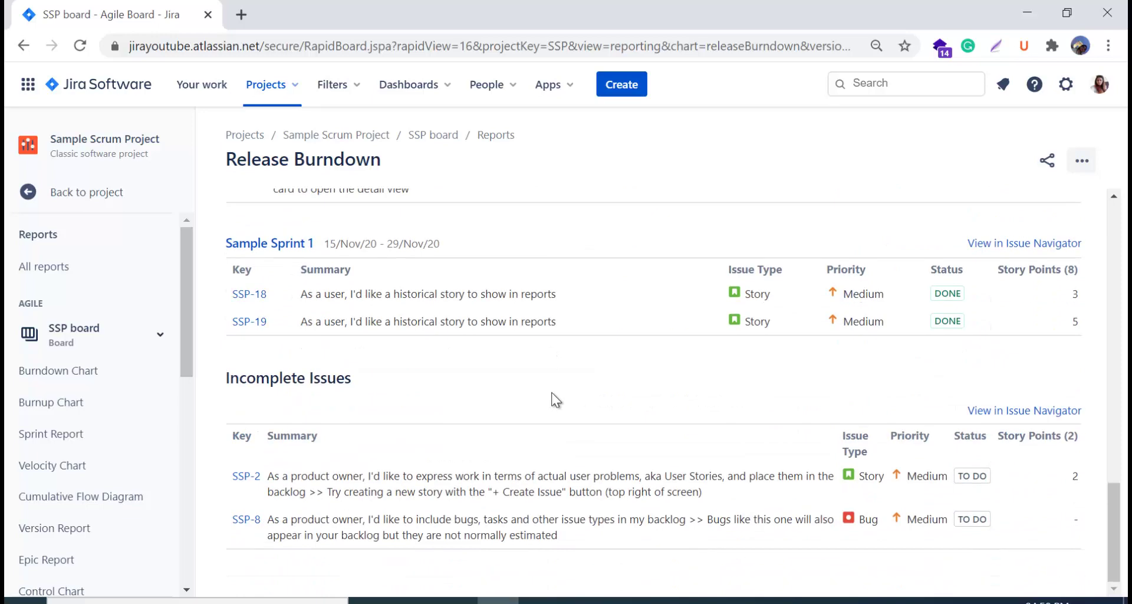
left_click_drag(352, 380, 236, 383)
left_click(420, 390)
scroll(518, 401, "up", 3)
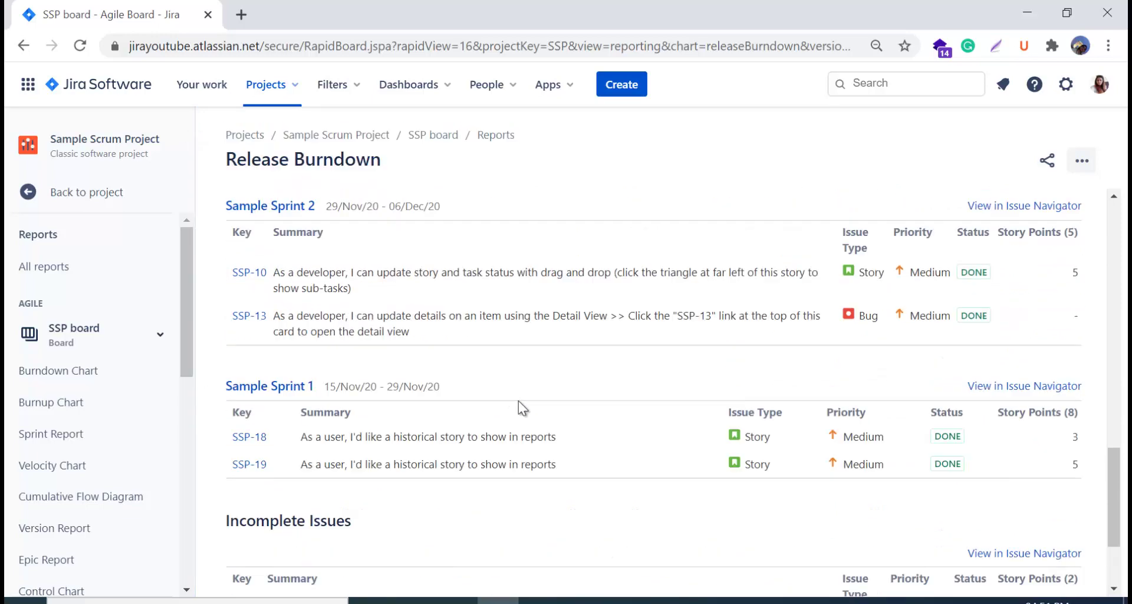
- Read the planned start date and planned release date of Version 2.0 below the chart's viewing options
scroll(518, 403, "up", 4)
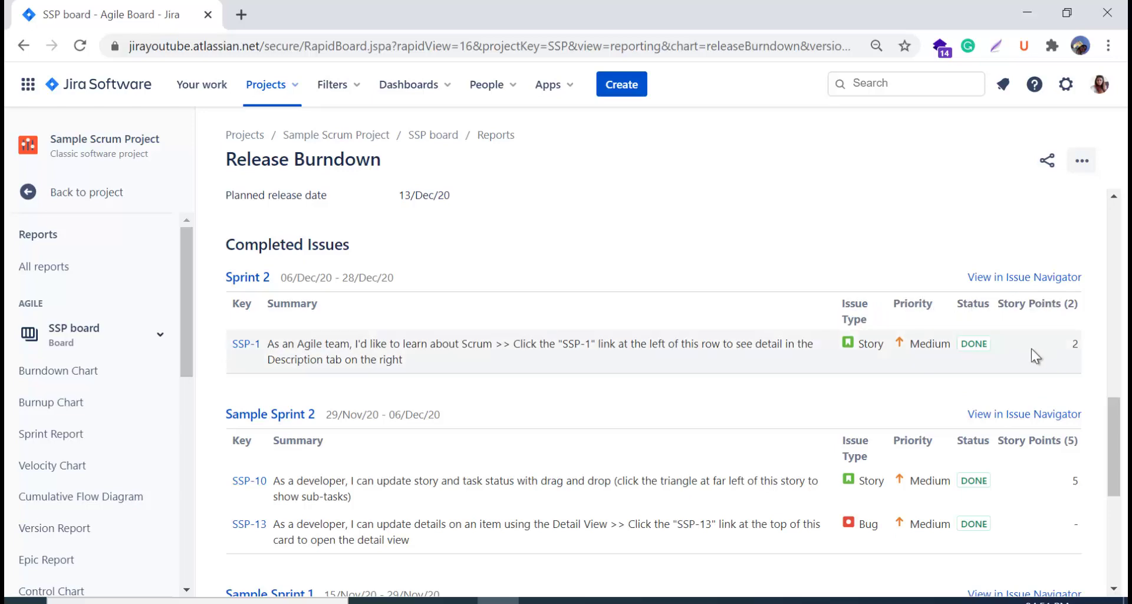
scroll(713, 515, "up", 4)
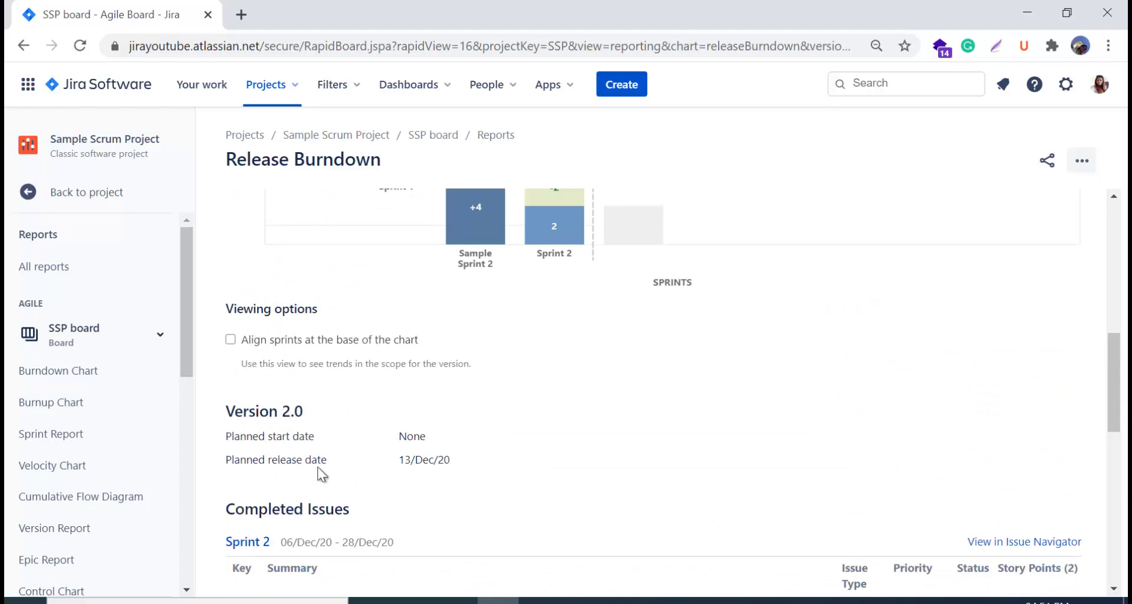
scroll(274, 433, "up", 1)
left_click_drag(233, 523, 369, 515)
left_click(373, 506)
left_click_drag(293, 547, 455, 542)
left_click(530, 537)
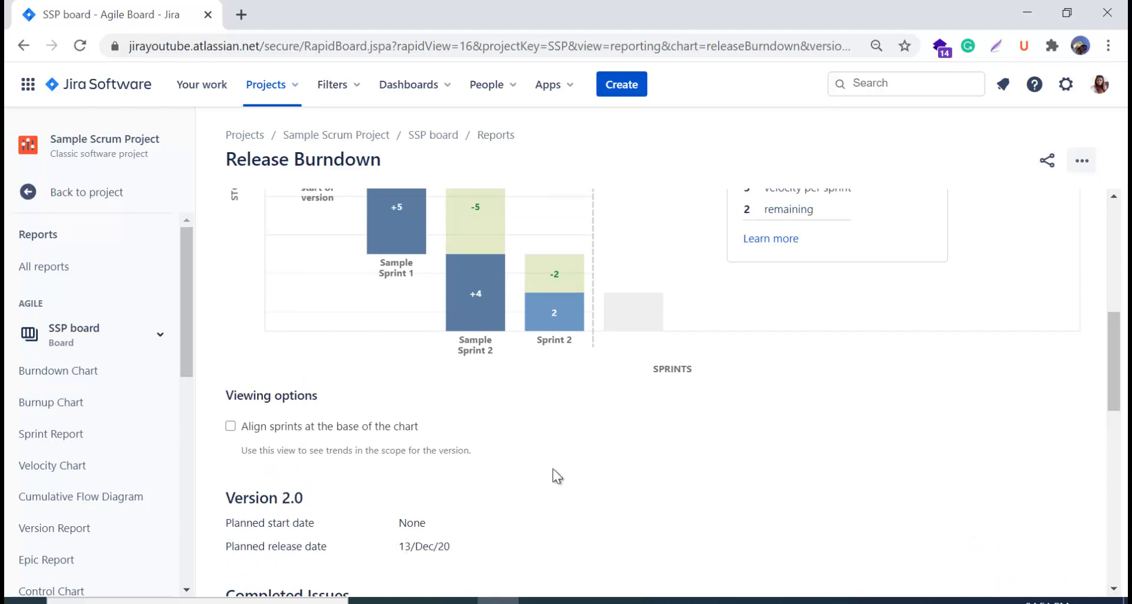
left_click_drag(403, 516, 437, 543)
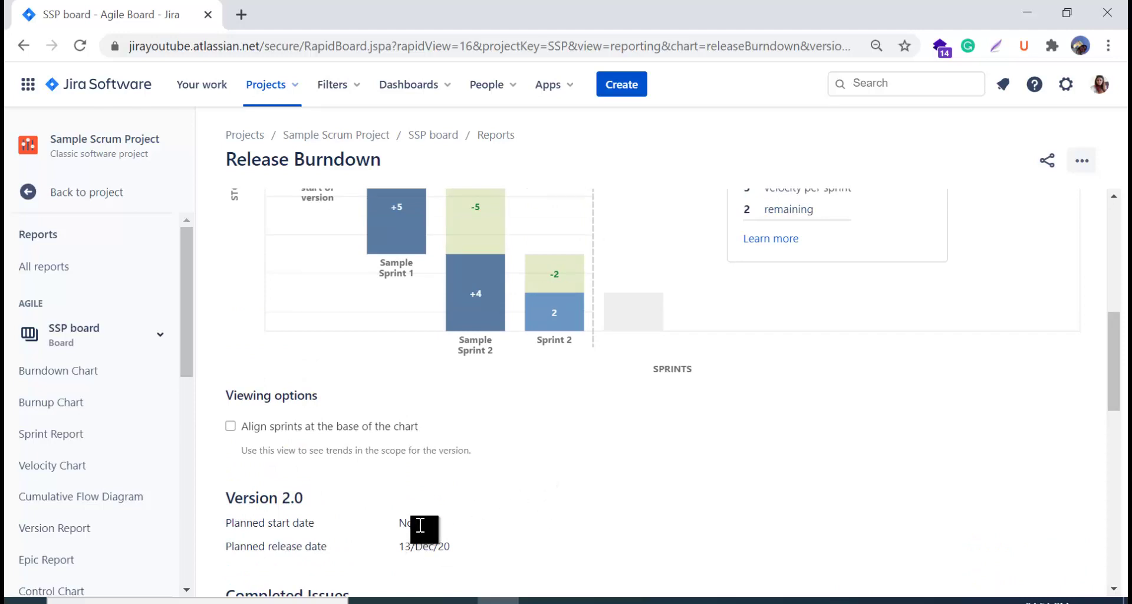
left_click(624, 535)
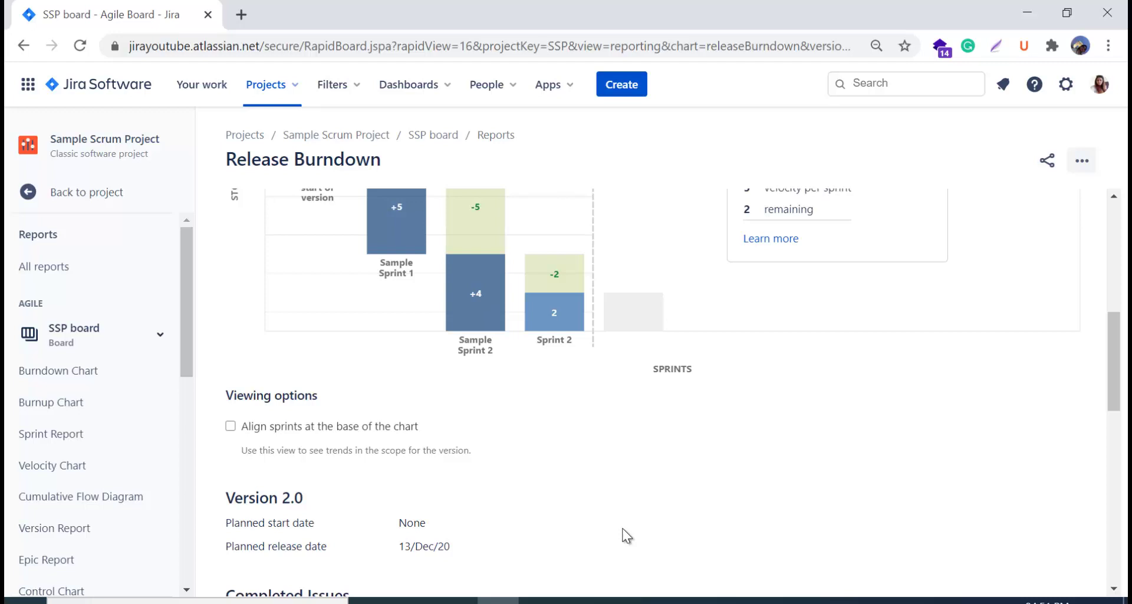
- Review the chart legend entries for work added and work forecast, together with the guide on reading the chart
scroll(710, 500, "up", 5)
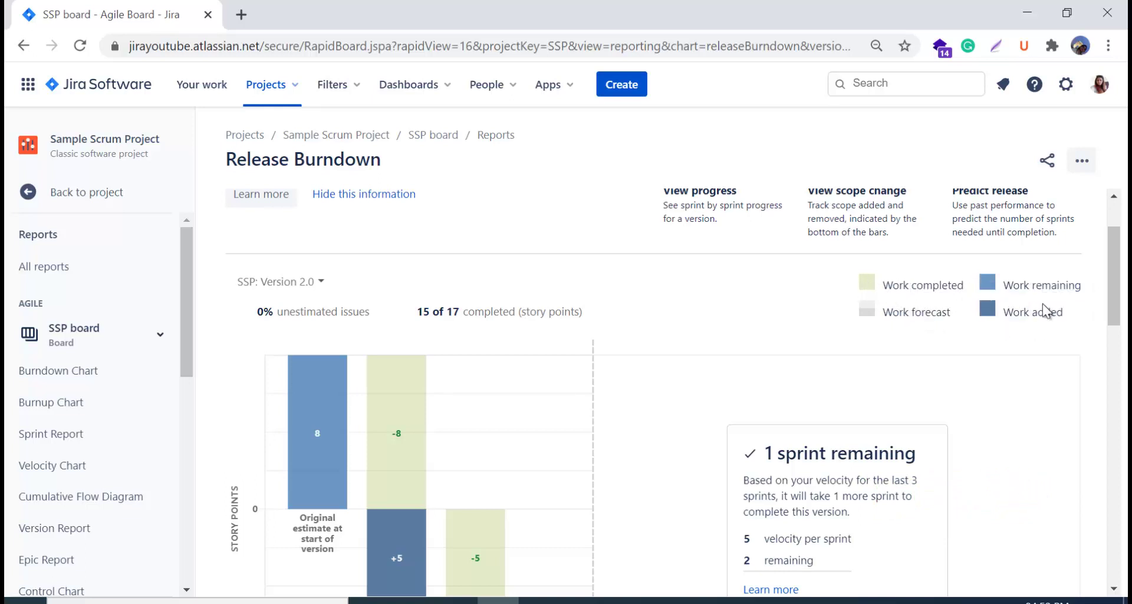
triple_click(1023, 313)
left_click(904, 312)
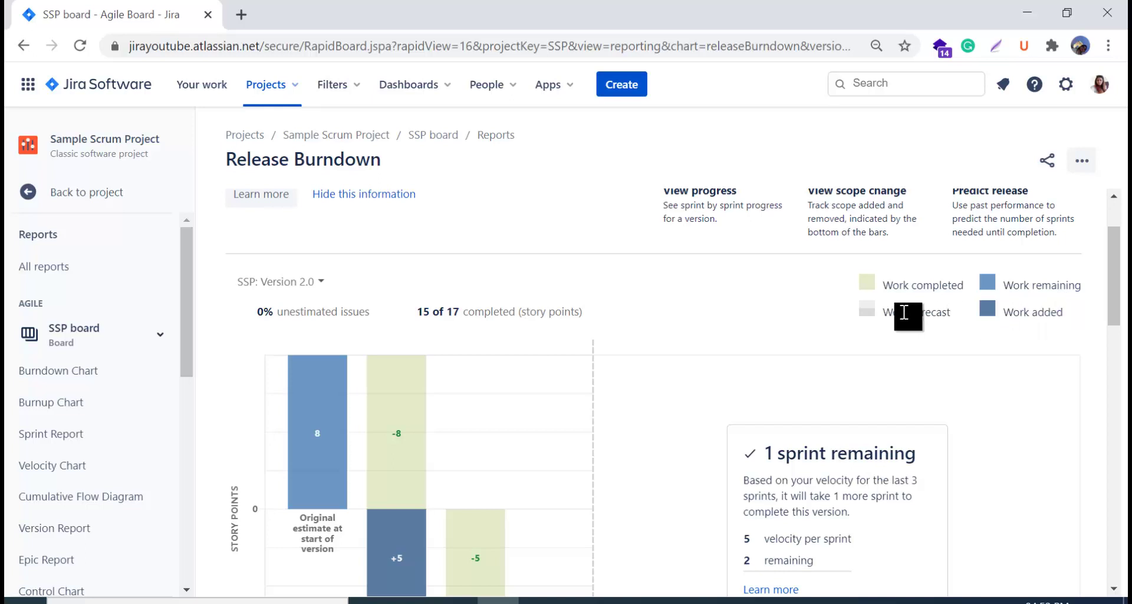
left_click(958, 342)
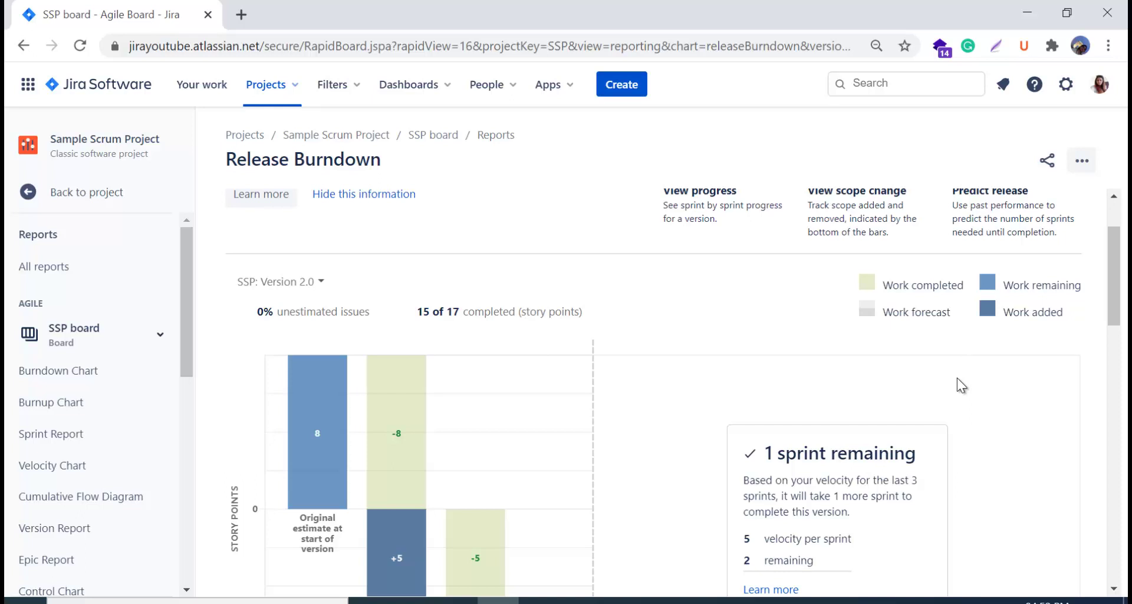
scroll(956, 377, "up", 2)
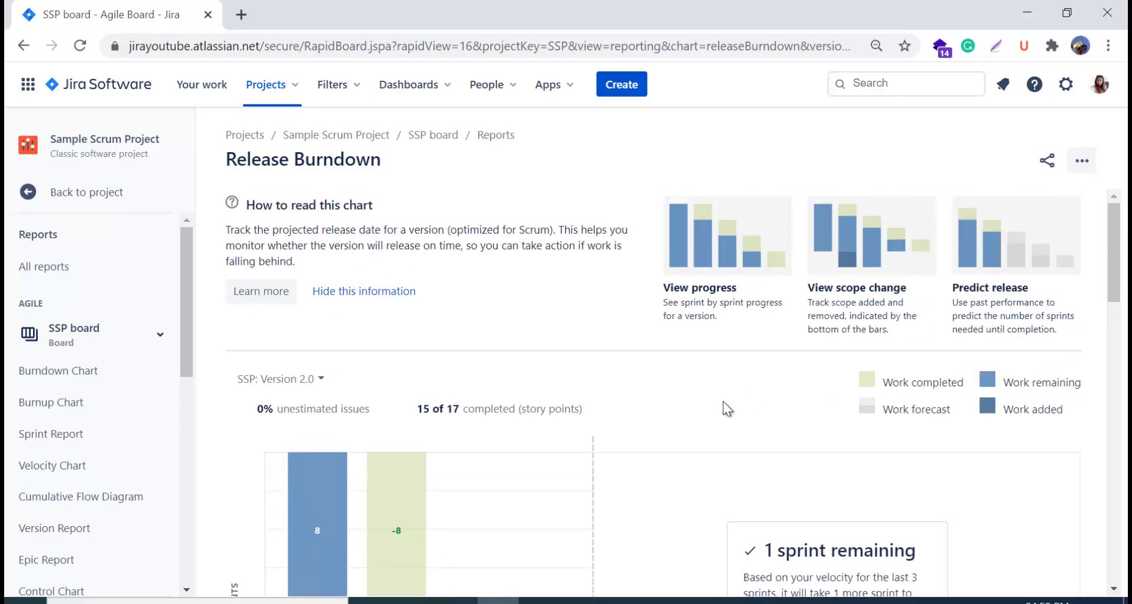
scroll(722, 400, "down", 3)
scroll(722, 401, "down", 3)
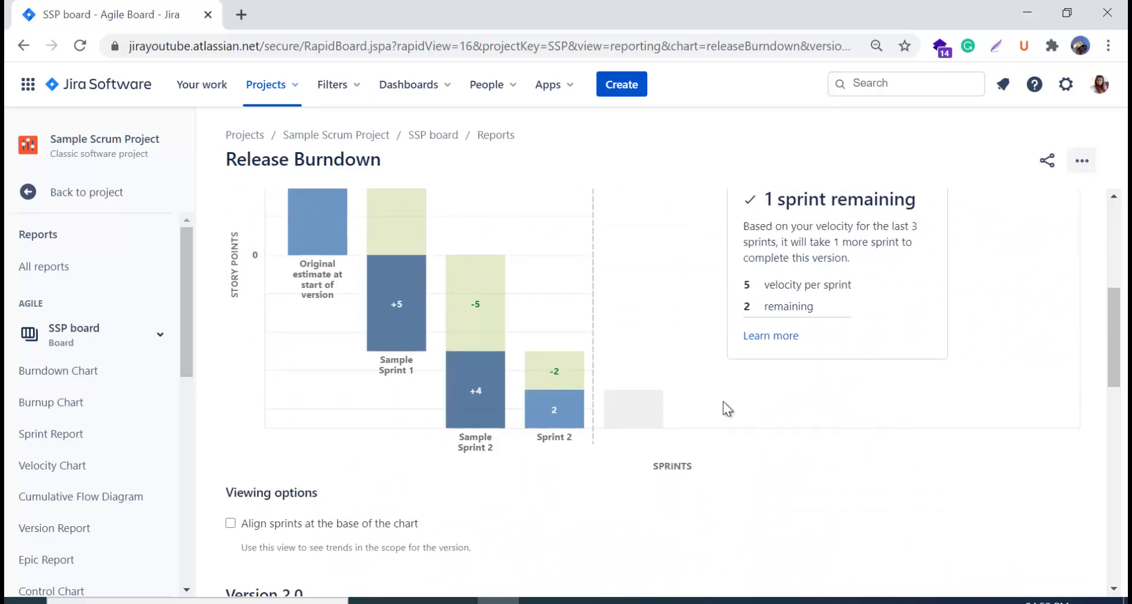
scroll(723, 401, "down", 3)
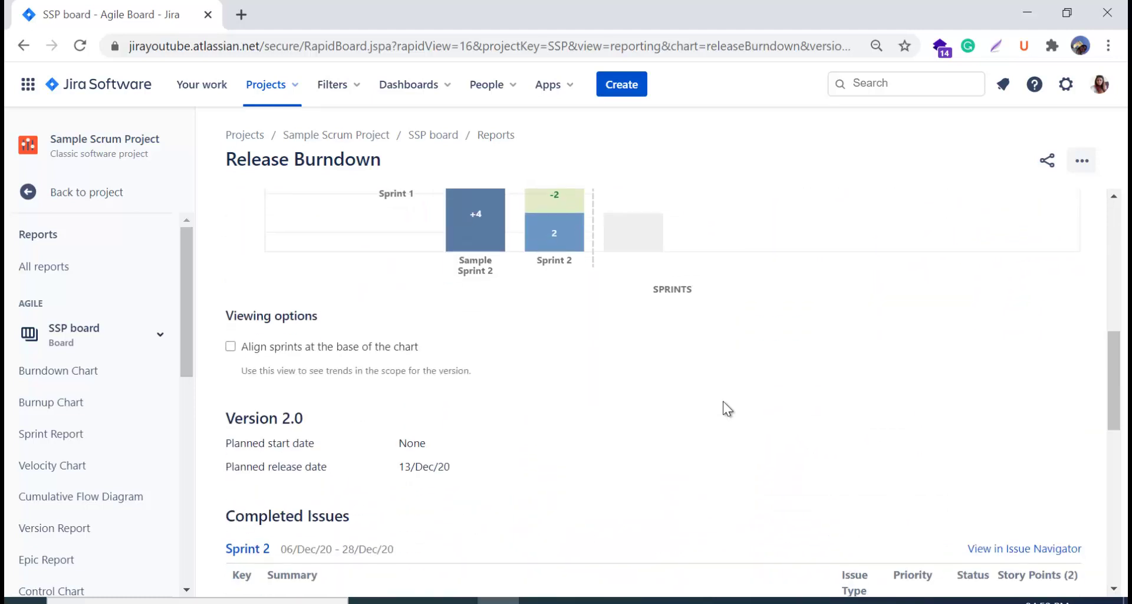
scroll(722, 406, "down", 4)
scroll(723, 401, "up", 6)
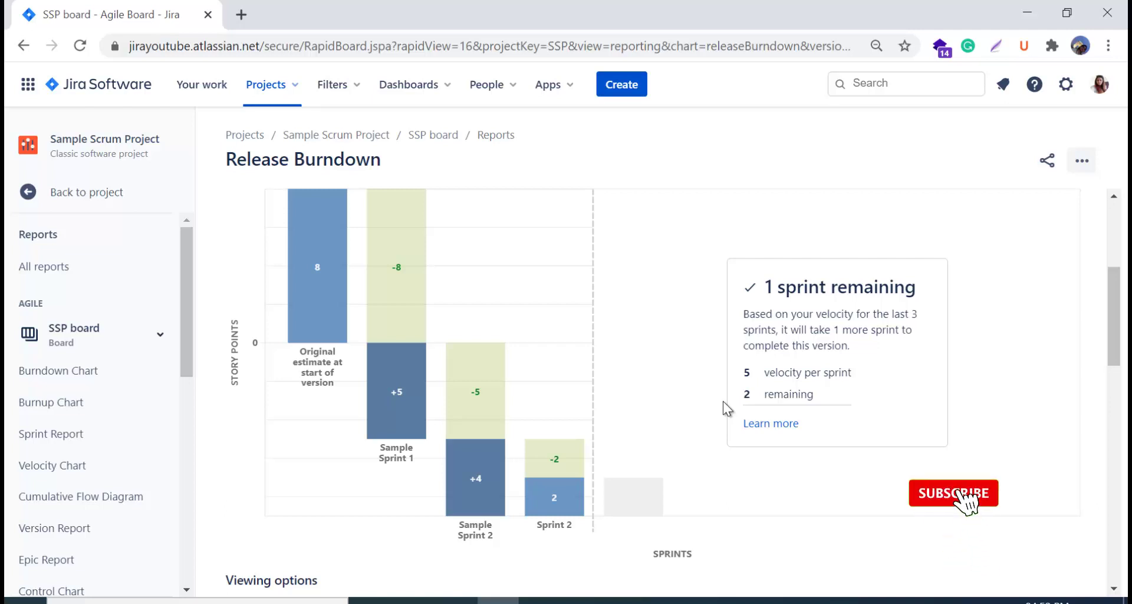
scroll(723, 401, "up", 1)
scroll(723, 401, "up", 4)
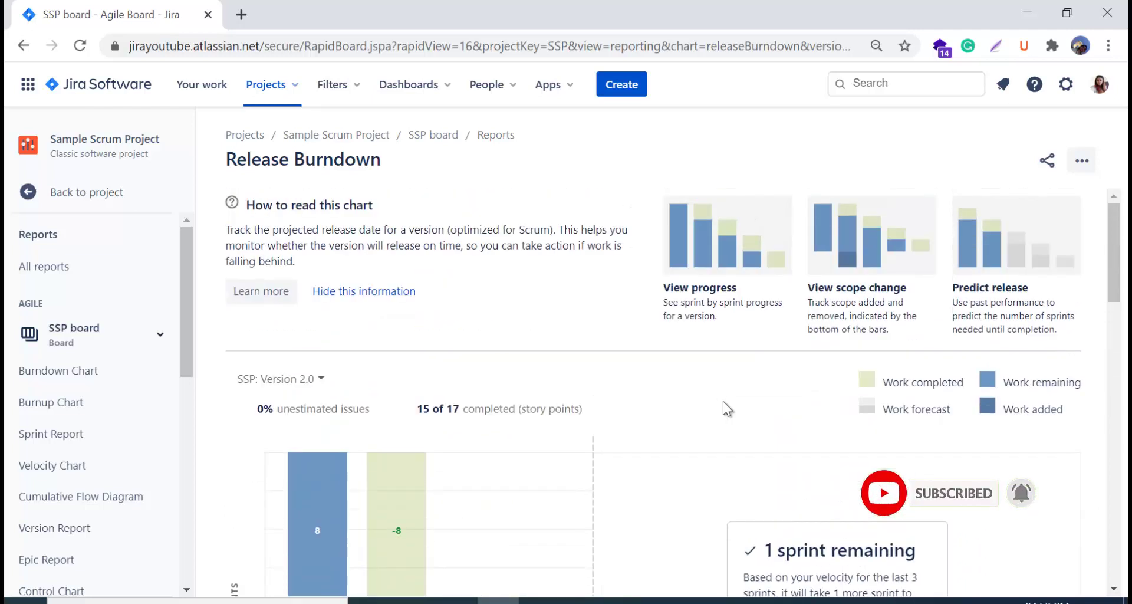